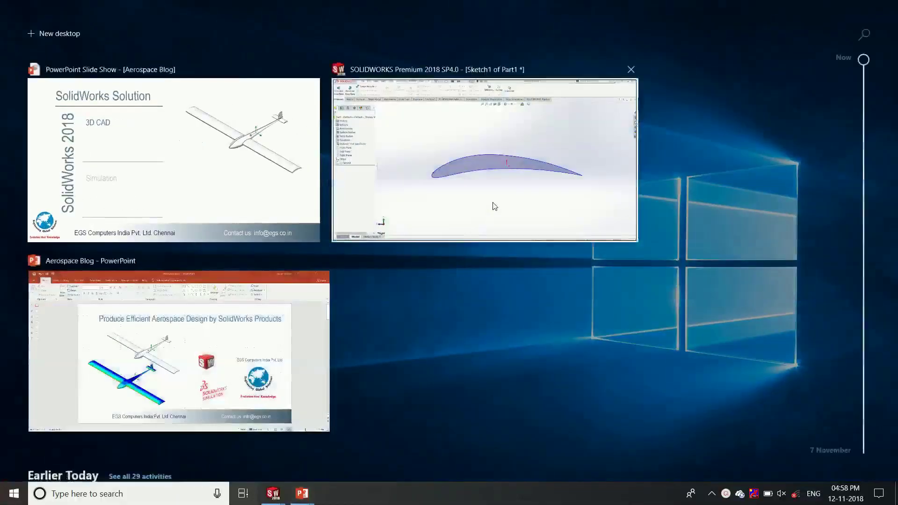
# - Bring the SOLIDWORKS window showing Part1's airfoil Sketch1 to the front
pyautogui.click(495, 195)
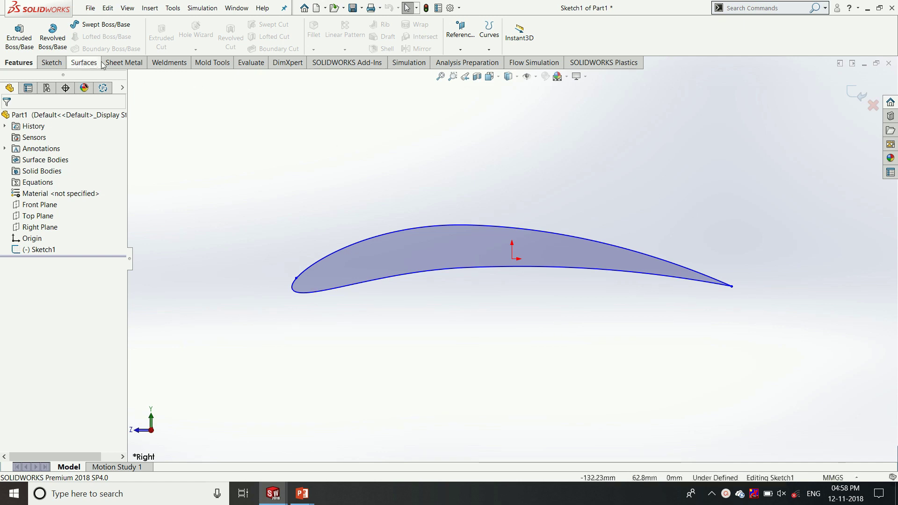
# - Browse the Sheet Metal and Surfaces toolsets, then return to the Features tools
pyautogui.click(138, 64)
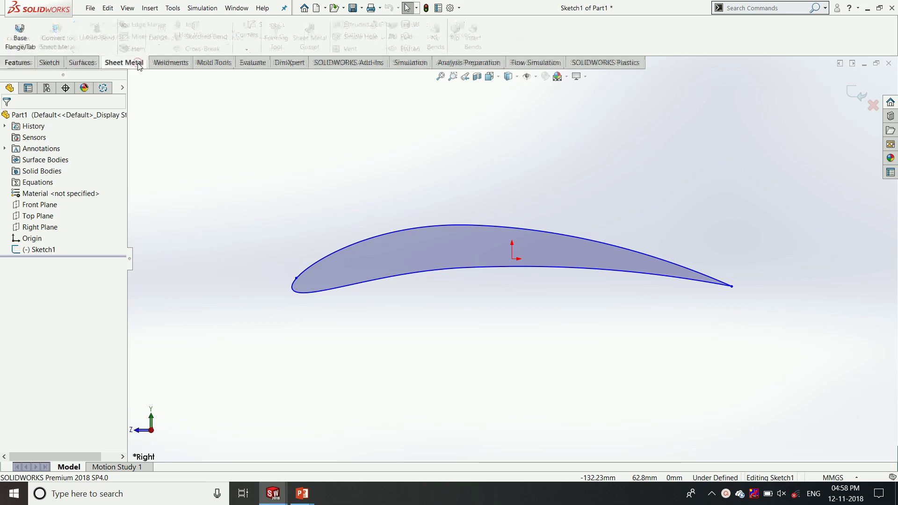
pyautogui.click(91, 62)
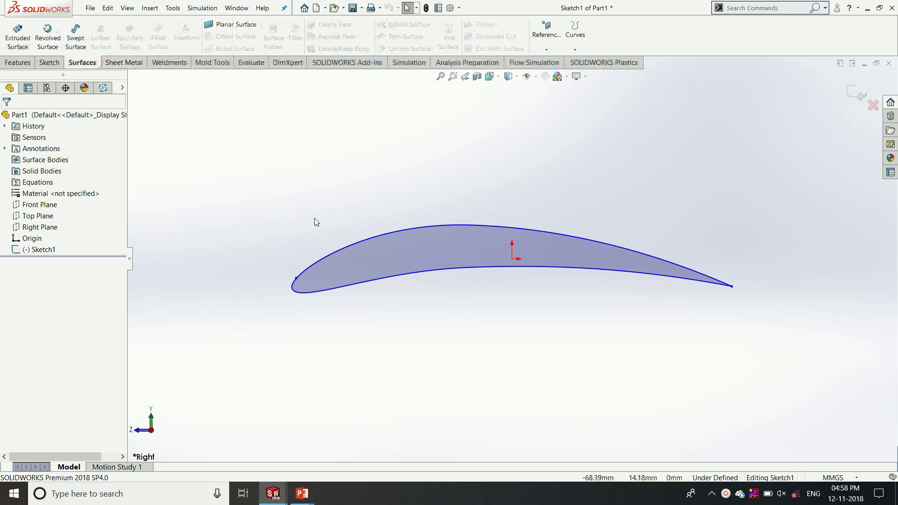
pyautogui.click(17, 64)
# - Extrude the airfoil sketch 110.00 mm Blind in the flipped direction as Boss-Extrude1
pyautogui.click(18, 33)
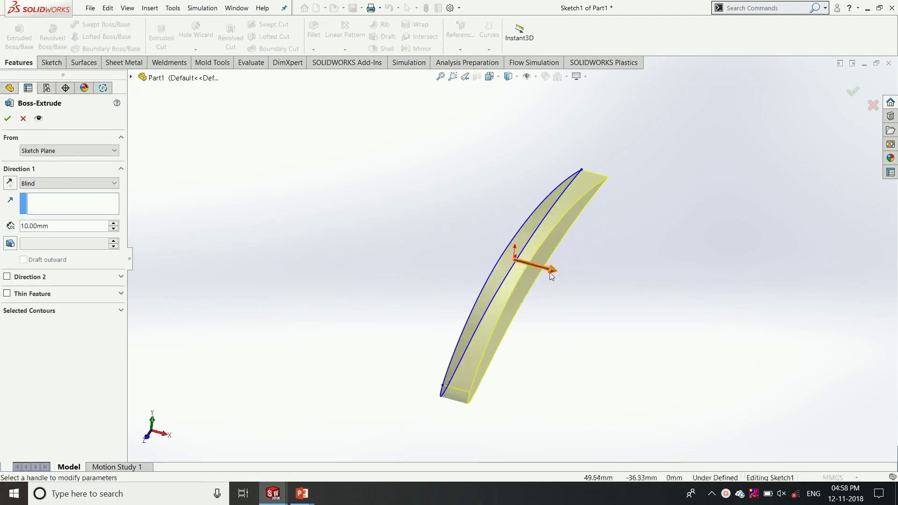
pyautogui.moveTo(546, 267)
pyautogui.mouseDown()
pyautogui.moveTo(538, 257)
pyautogui.moveTo(348, 228)
pyautogui.moveTo(328, 208)
pyautogui.moveTo(222, 161)
pyautogui.mouseUp()
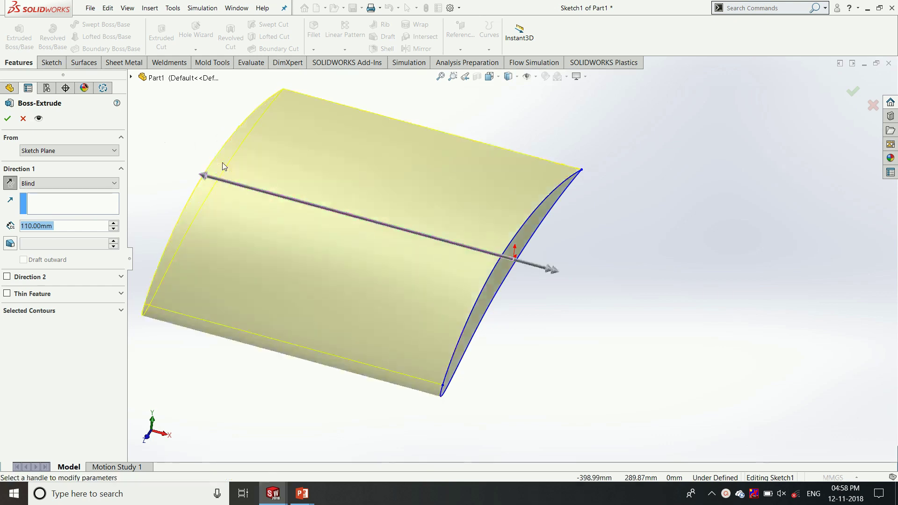
pyautogui.click(68, 226)
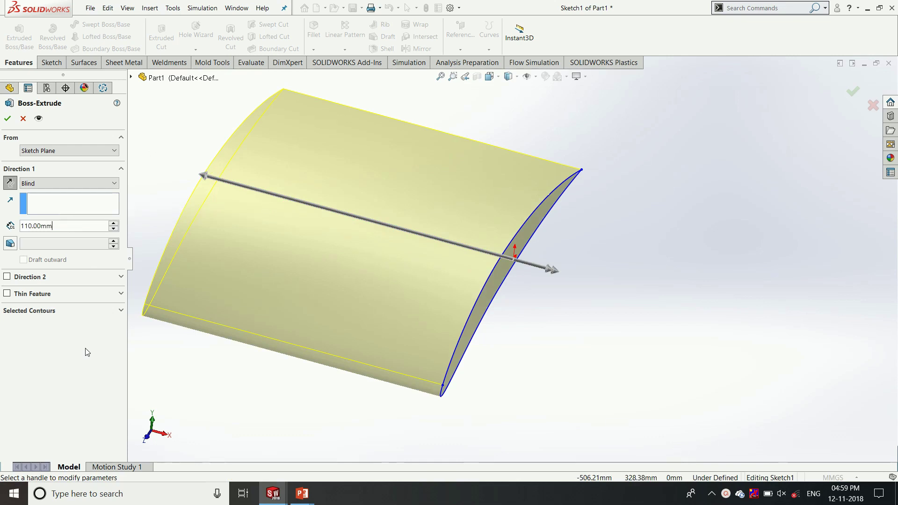
pyautogui.click(110, 184)
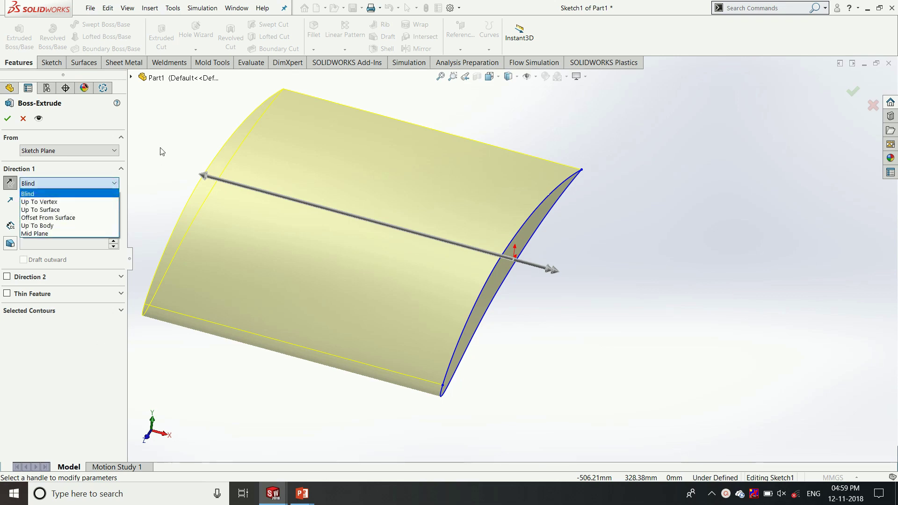
pyautogui.click(8, 119)
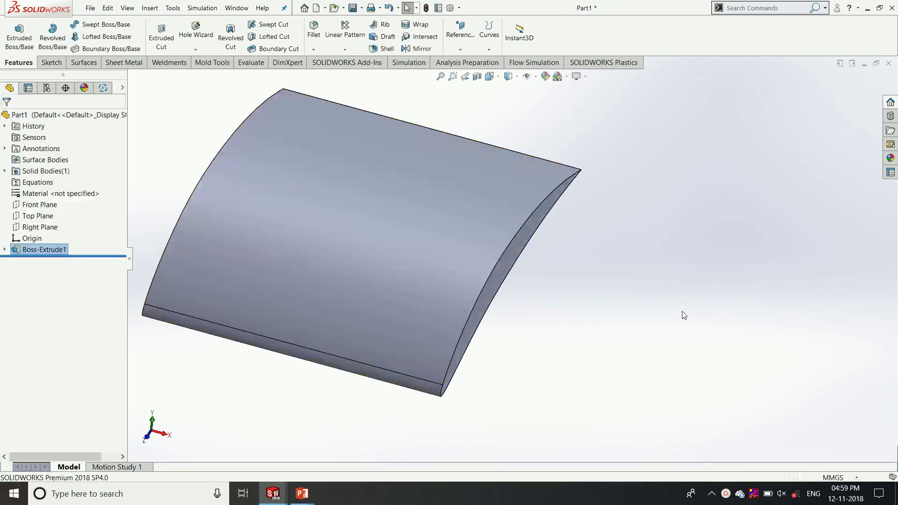
# - View the wing isometrically, then close Part1 without saving
pyautogui.press('space')
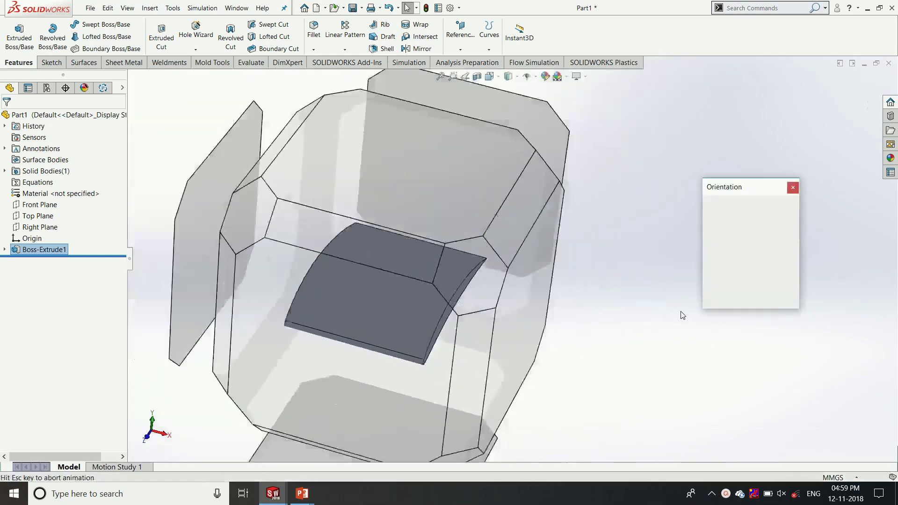
pyautogui.click(787, 217)
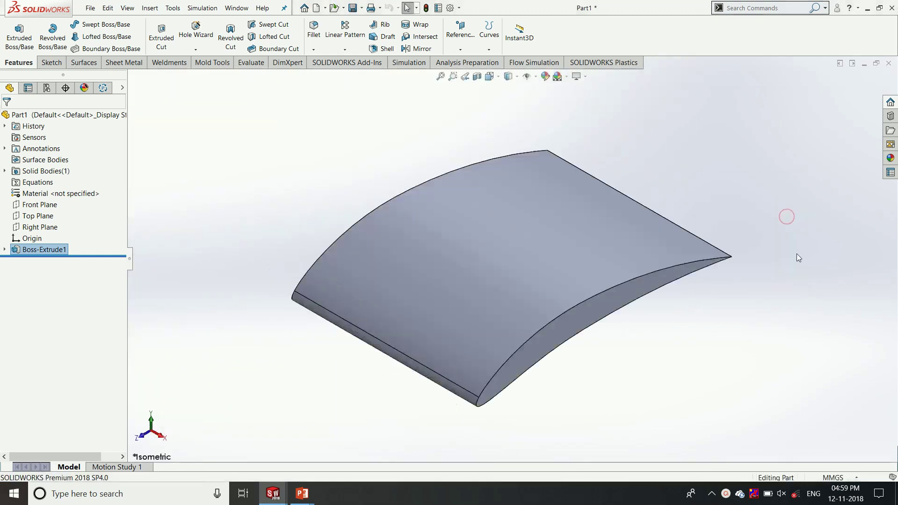
pyautogui.click(889, 64)
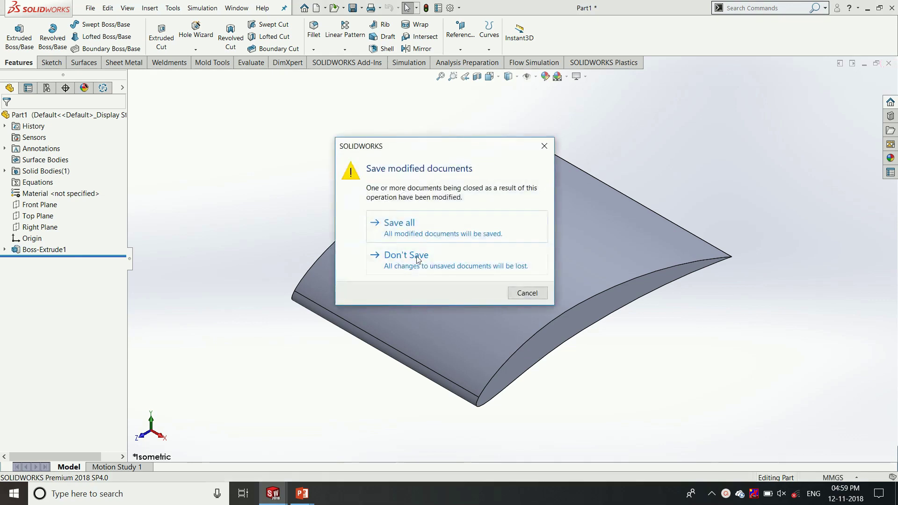
pyautogui.click(418, 257)
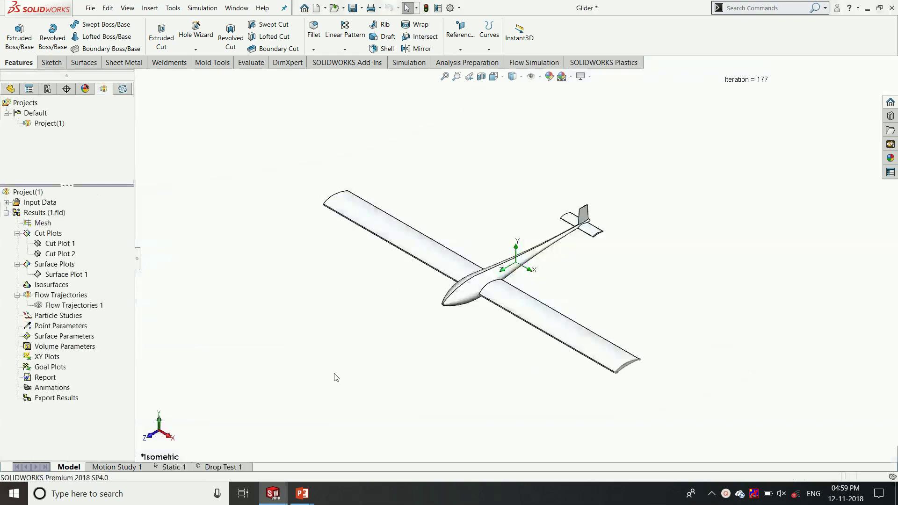
pyautogui.press('super+Tab')
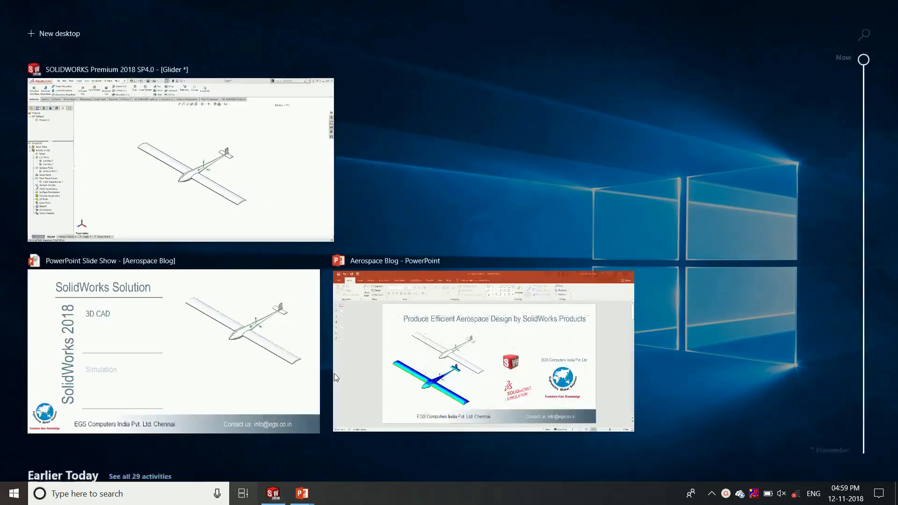
# - Show the Aerospace Blog presentation, then switch back to the SOLIDWORKS Glider window
pyautogui.click(454, 352)
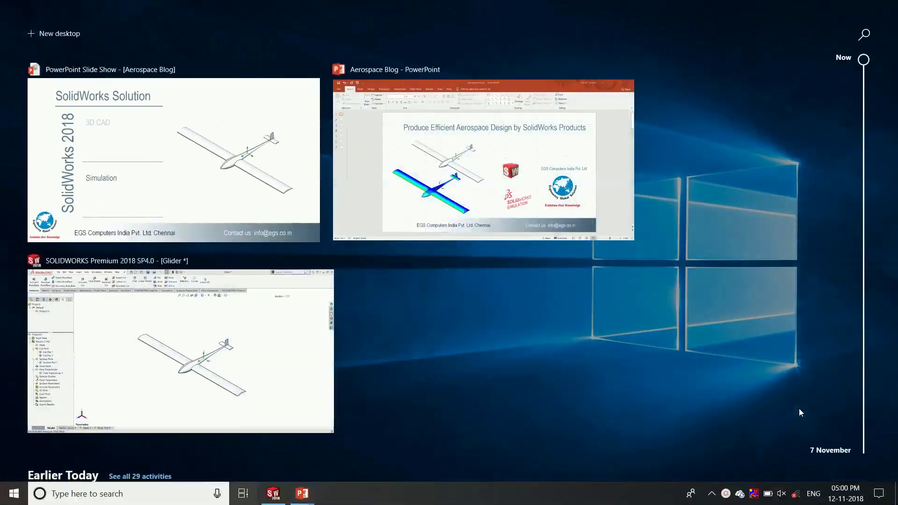
pyautogui.click(286, 350)
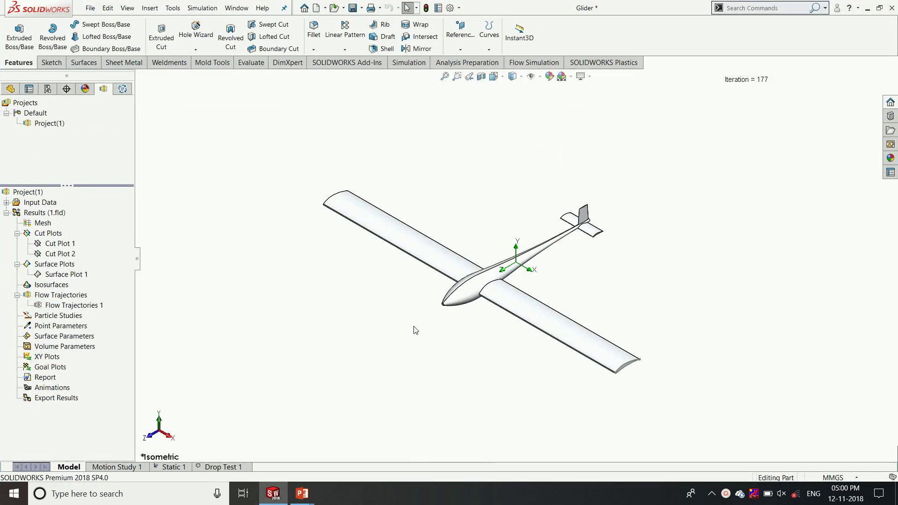
pyautogui.click(378, 292)
pyautogui.click(458, 8)
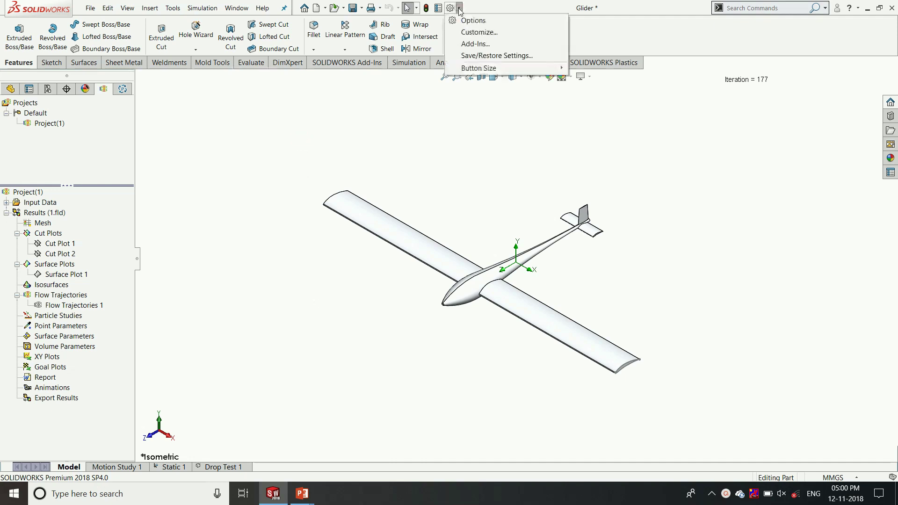
pyautogui.click(471, 44)
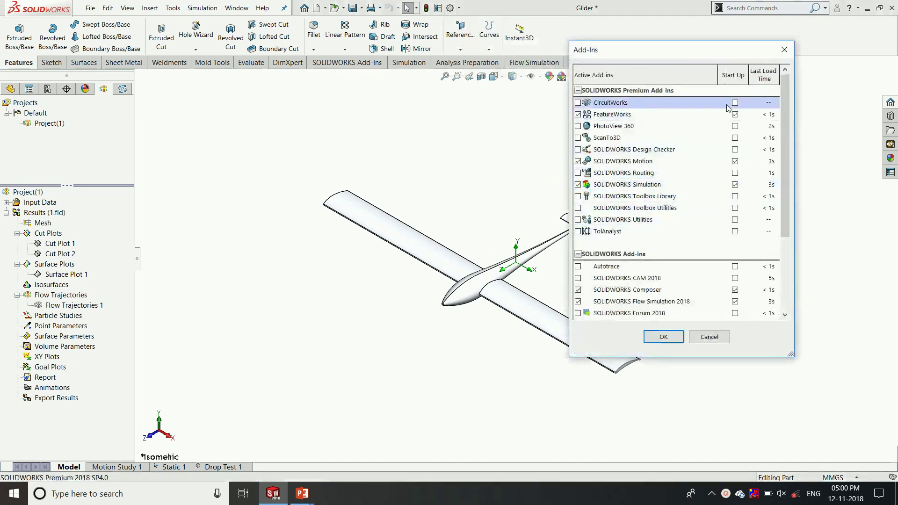
pyautogui.moveTo(691, 54); pyautogui.dragTo(593, 52)
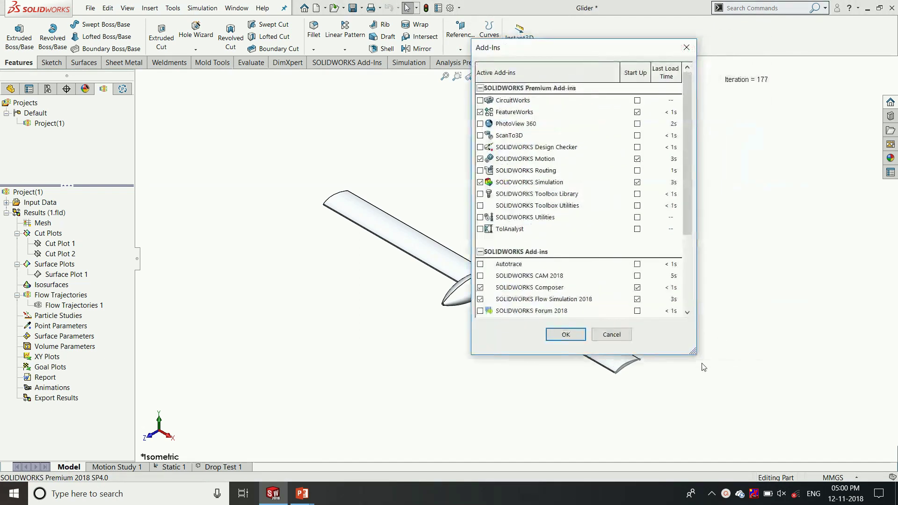
pyautogui.moveTo(693, 352); pyautogui.dragTo(739, 414)
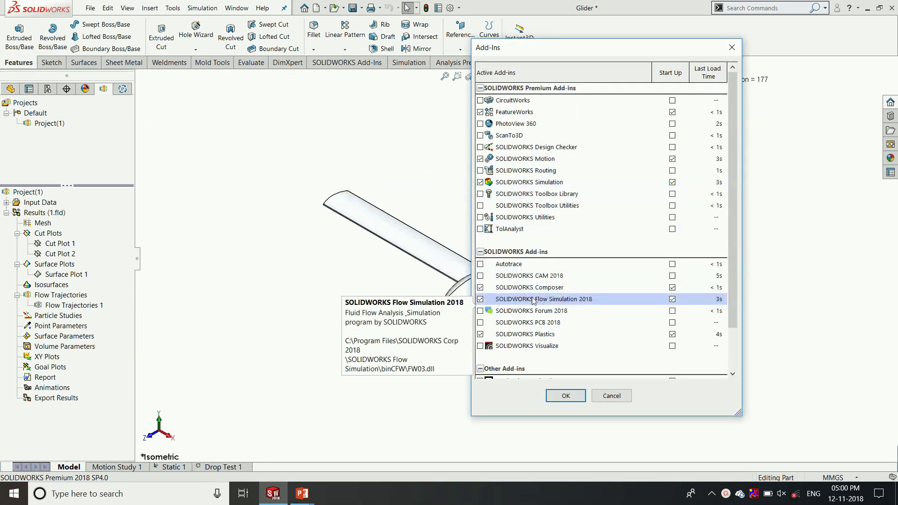
pyautogui.click(566, 396)
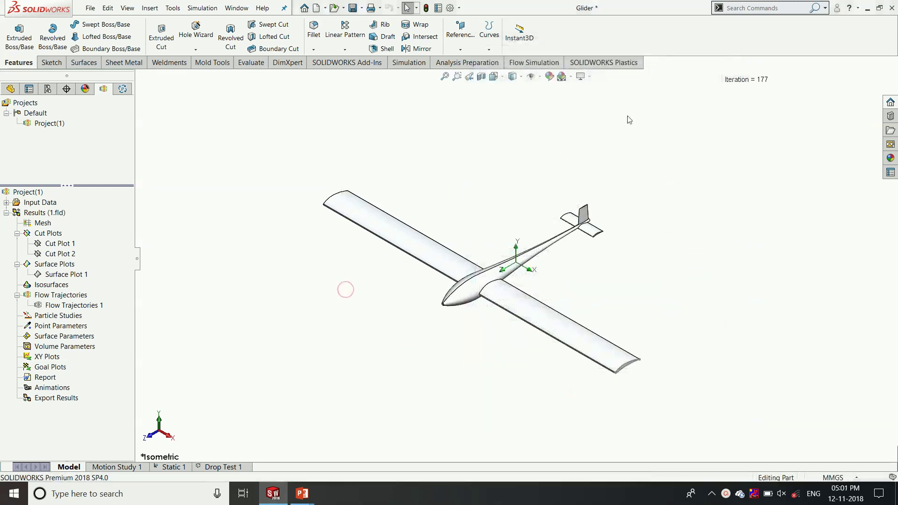
# - Expand the flow project's Input Data and show the Computational Domain box, zoomed to fit
pyautogui.click(528, 63)
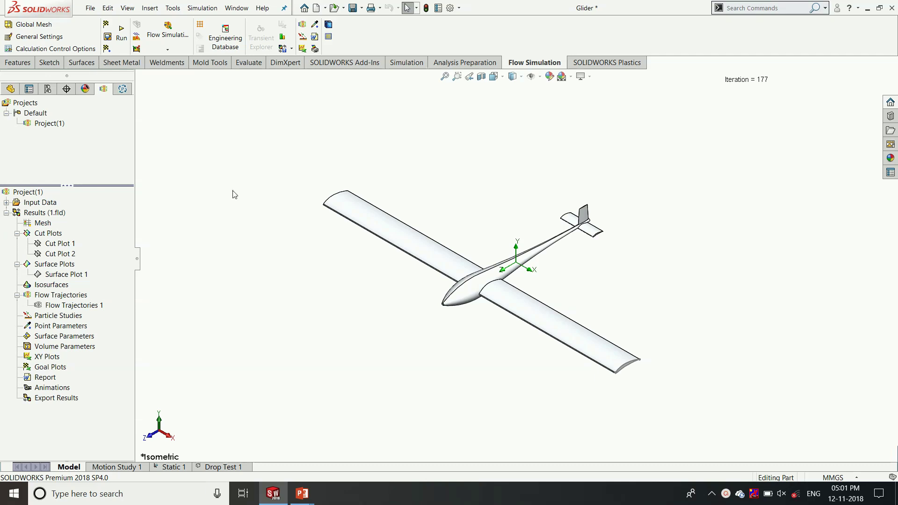
pyautogui.click(7, 202)
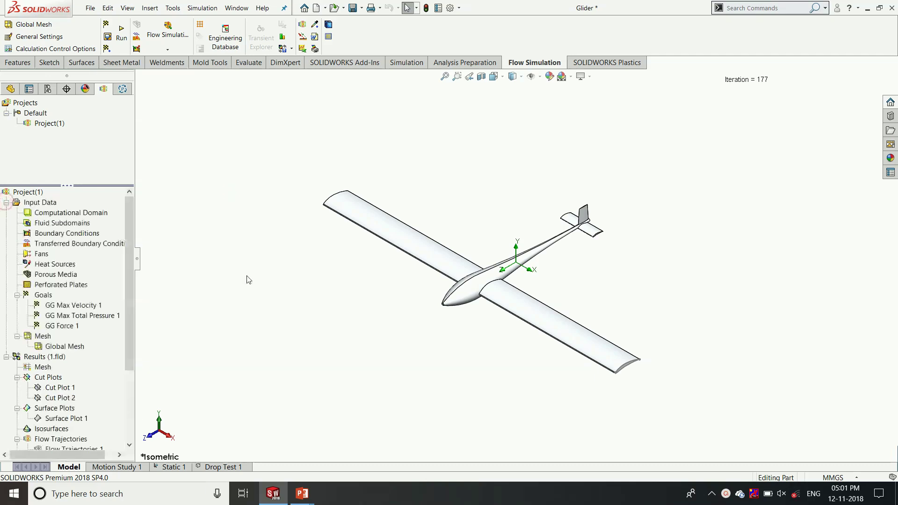
pyautogui.rightClick(94, 212)
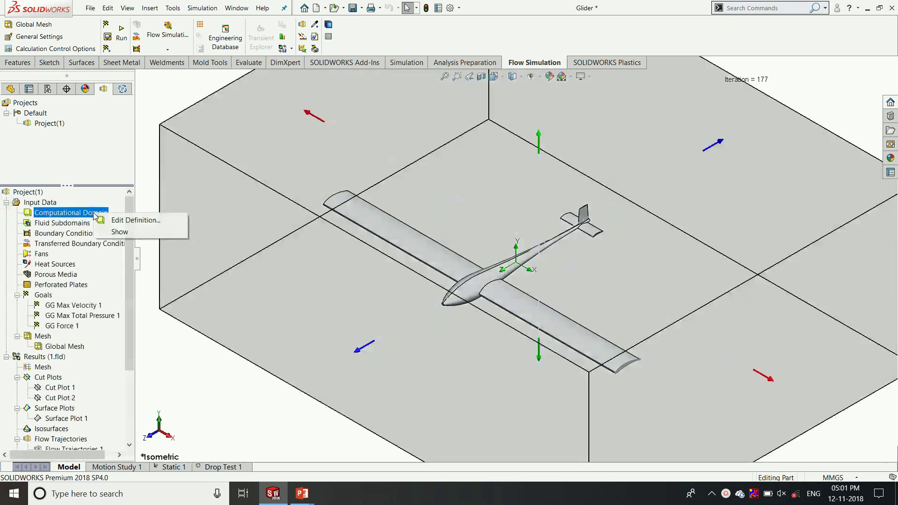
pyautogui.click(127, 234)
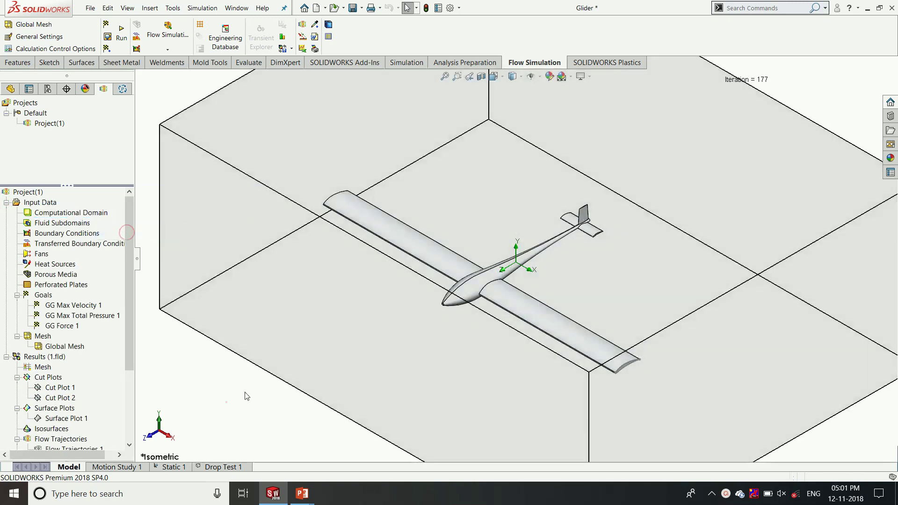
pyautogui.press('f')
pyautogui.moveTo(295, 388); pyautogui.dragTo(320, 328, button='middle')
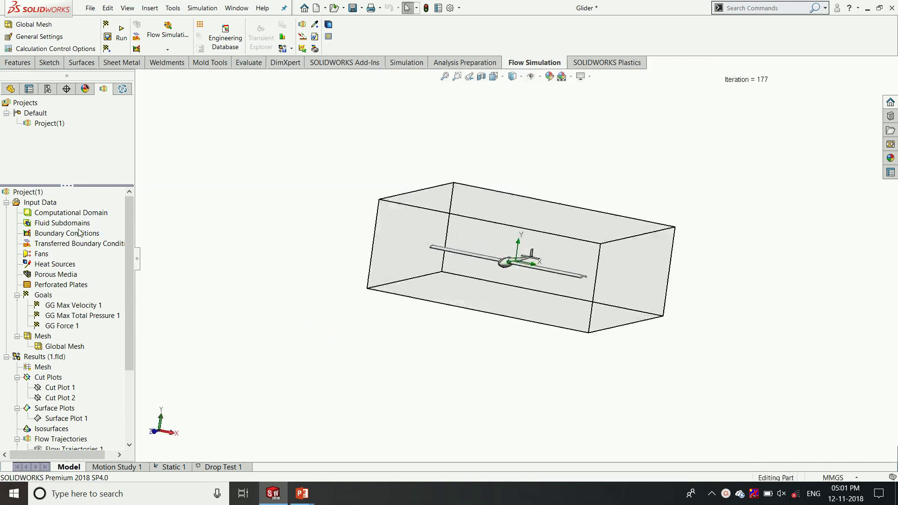
pyautogui.rightClick(99, 214)
# - Hide the Computational Domain box and orbit the glider to an angled view
pyautogui.click(123, 231)
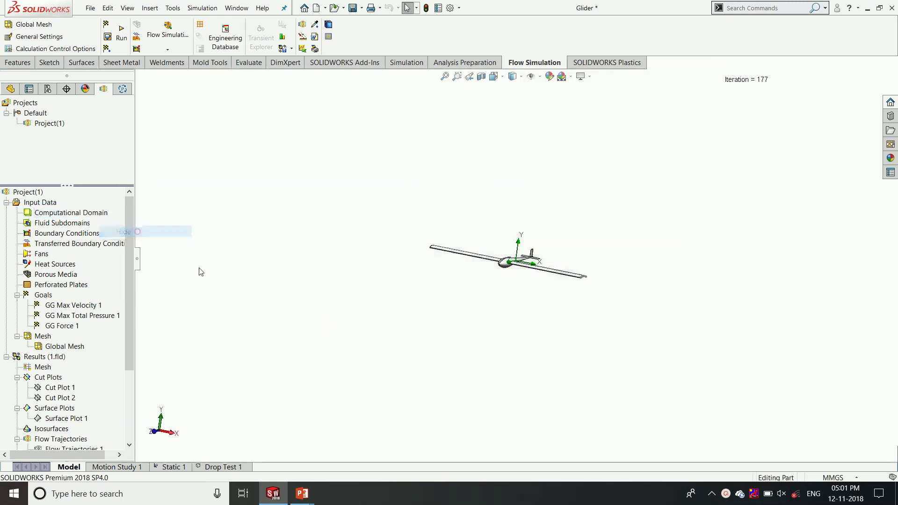
pyautogui.moveTo(276, 268); pyautogui.dragTo(246, 313, button='middle')
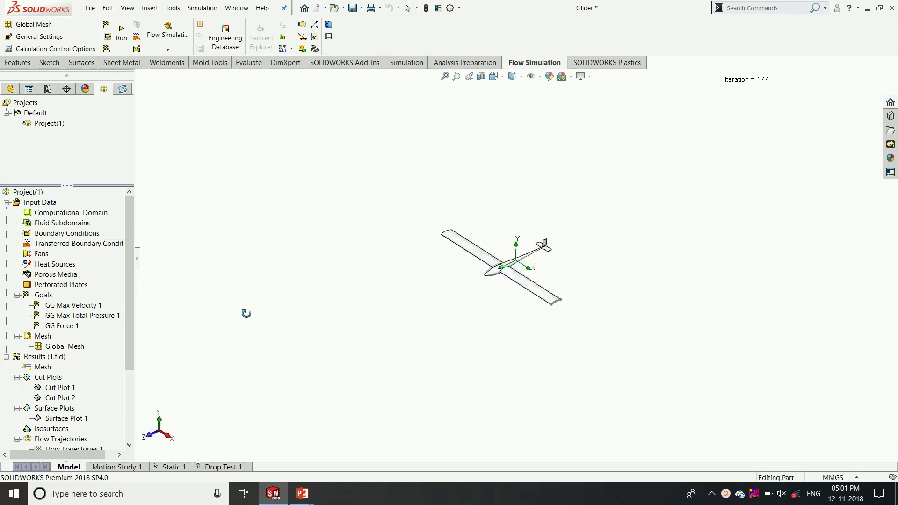
pyautogui.scroll(-5, 73, 307)
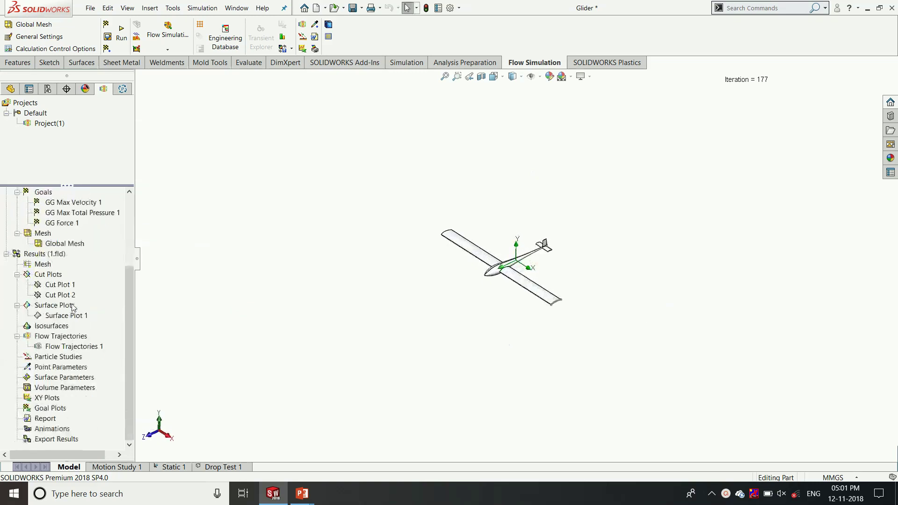
# - Show the Flow Trajectories 1 streamlines around the glider, then hide them again
pyautogui.rightClick(70, 348)
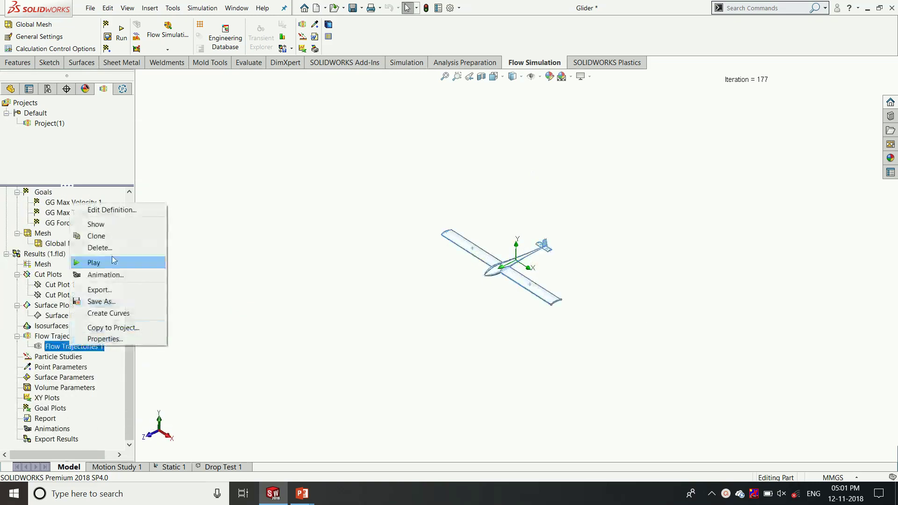
pyautogui.click(117, 224)
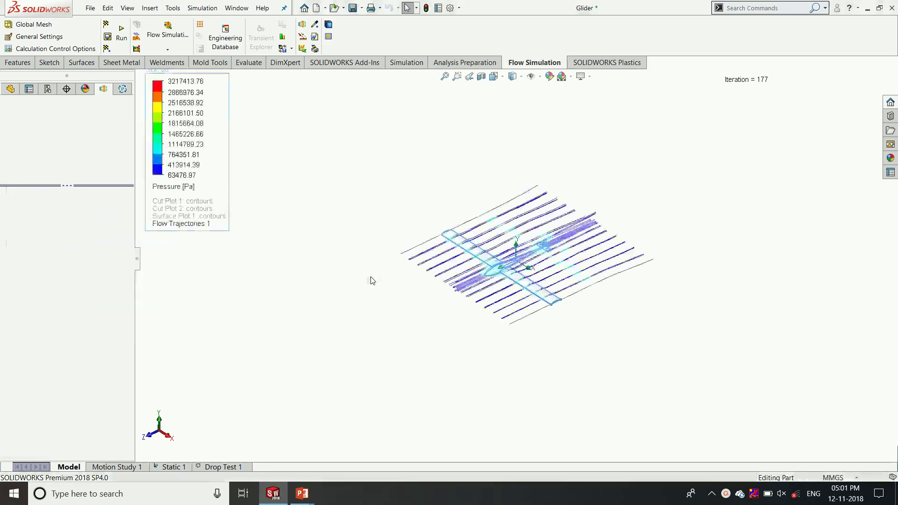
pyautogui.scroll(-5, 502, 264)
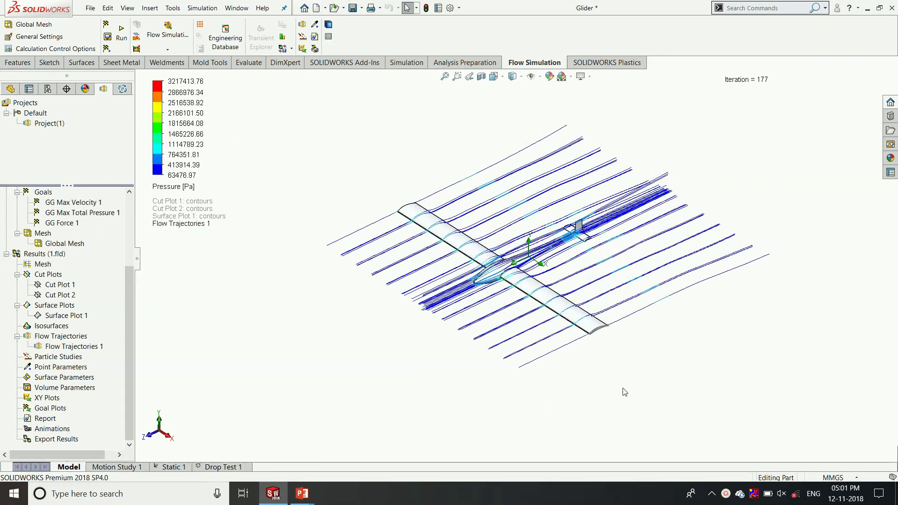
pyautogui.rightClick(71, 346)
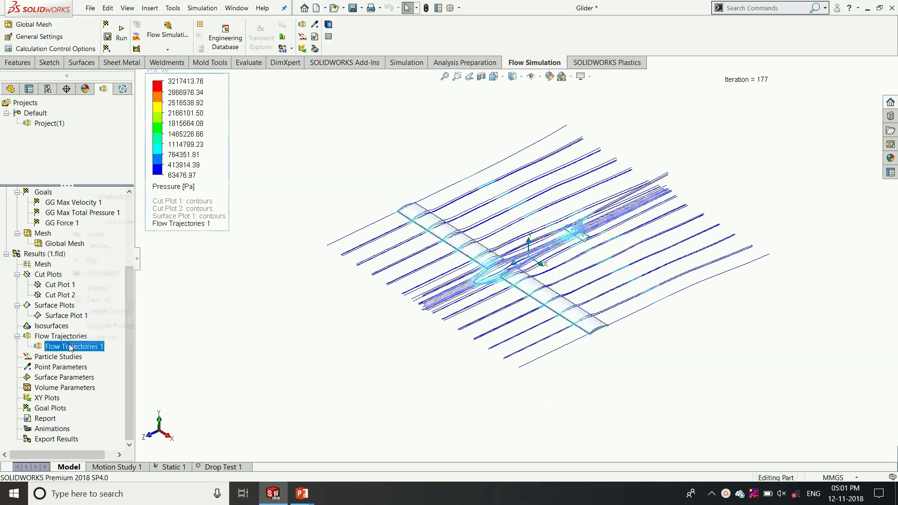
pyautogui.click(112, 209)
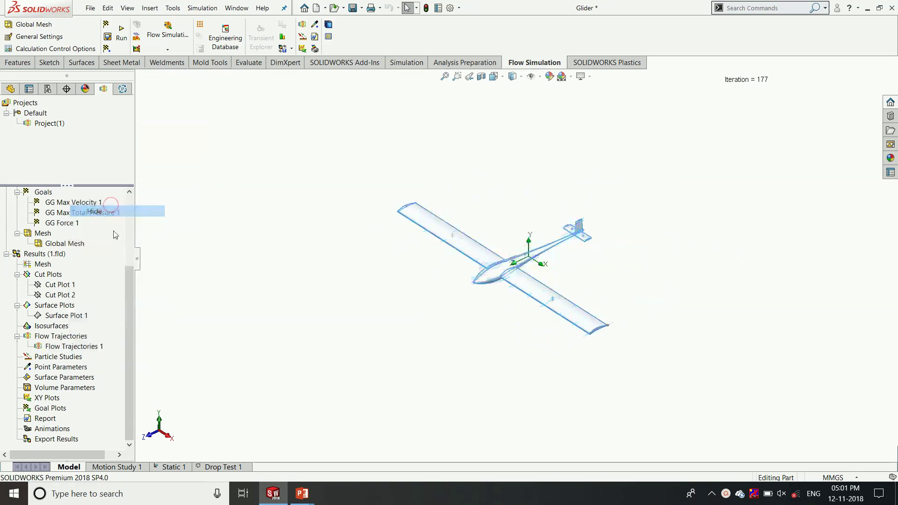
# - Show Surface Plot 1's pressure contours on the glider, inspect them from several angles, then hide them
pyautogui.rightClick(61, 319)
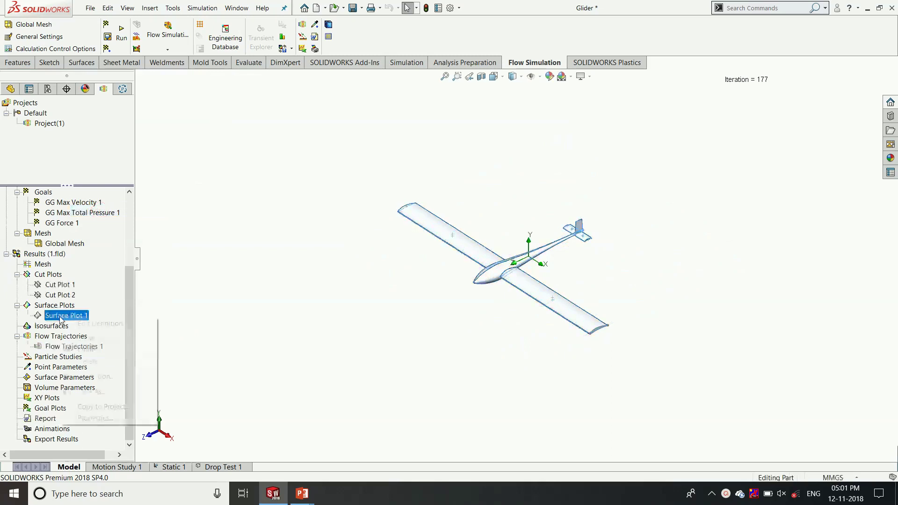
pyautogui.click(97, 338)
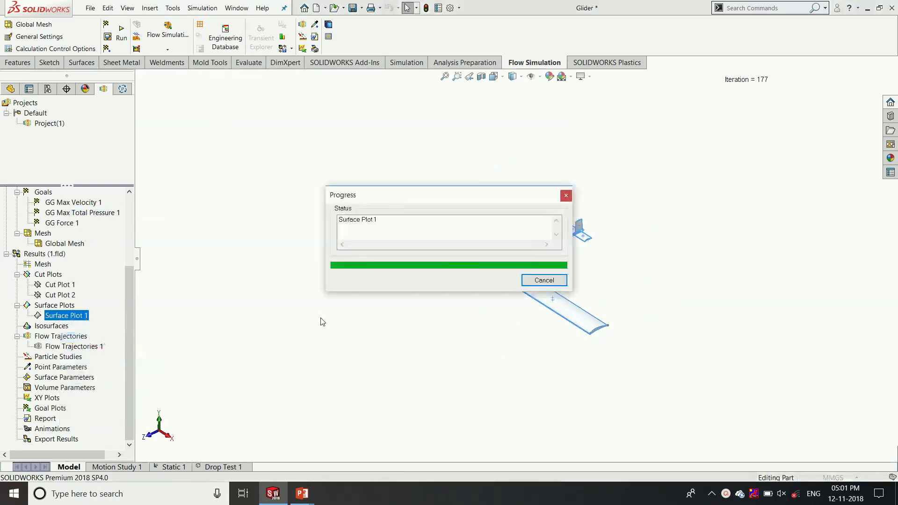
pyautogui.scroll(-3, 441, 243)
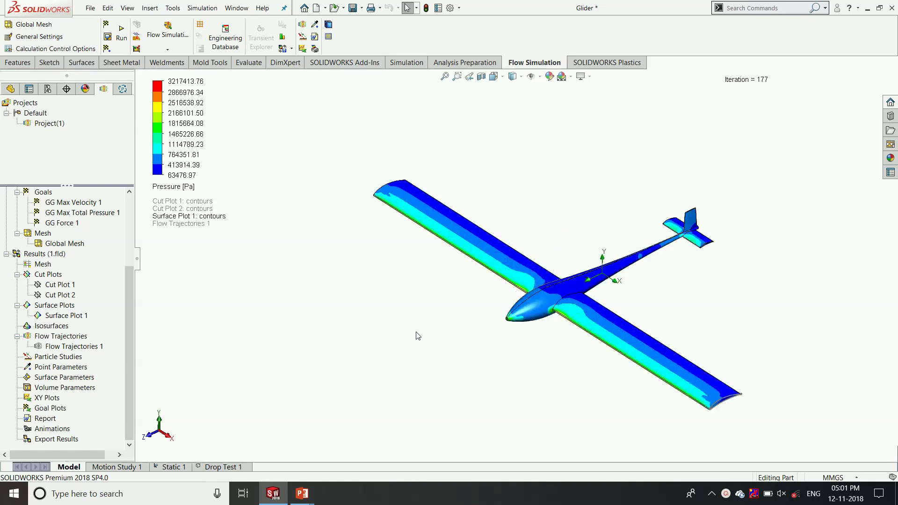
pyautogui.scroll(-4, 538, 344)
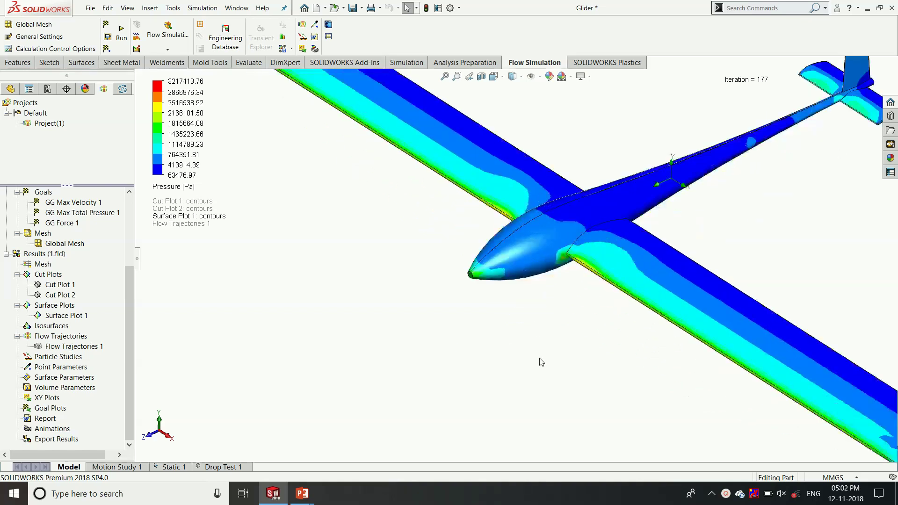
pyautogui.scroll(5, 541, 363)
pyautogui.moveTo(539, 363); pyautogui.dragTo(529, 323, button='middle')
pyautogui.rightClick(75, 315)
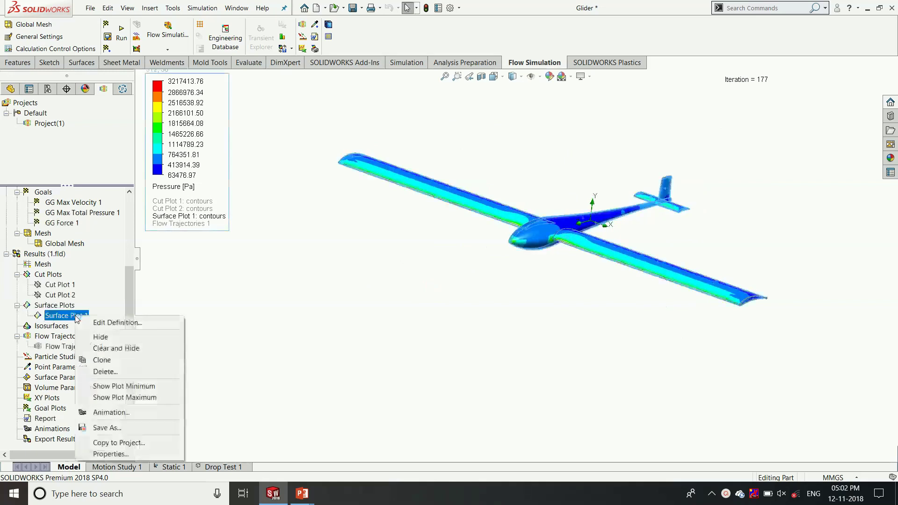
pyautogui.click(101, 338)
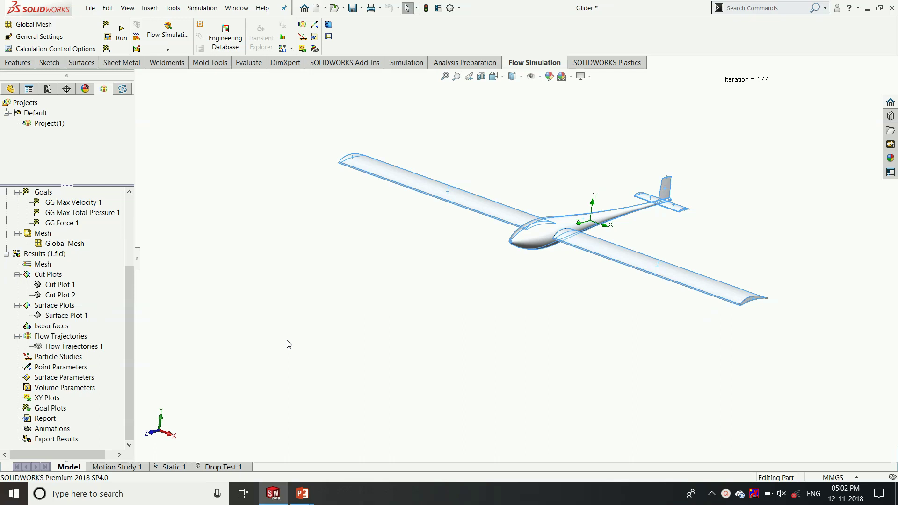
# - Deselect the glider by clicking empty graphics space
pyautogui.click(287, 341)
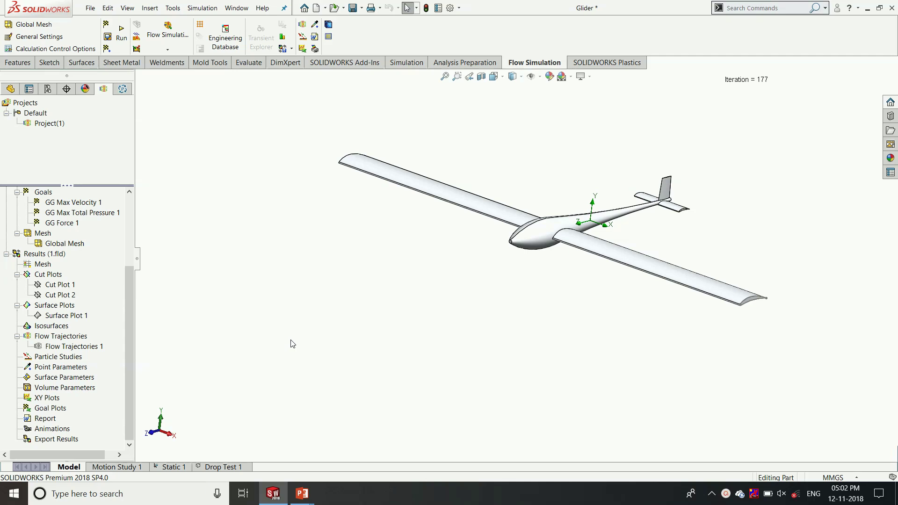
pyautogui.click(291, 333)
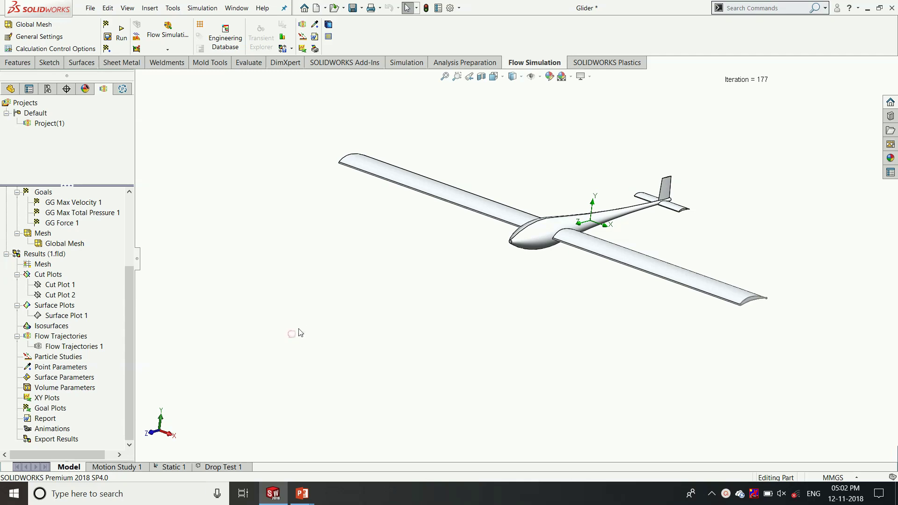
# - In the Simulation tools, start a New Study, widen its panel, then cancel without creating it
pyautogui.click(405, 64)
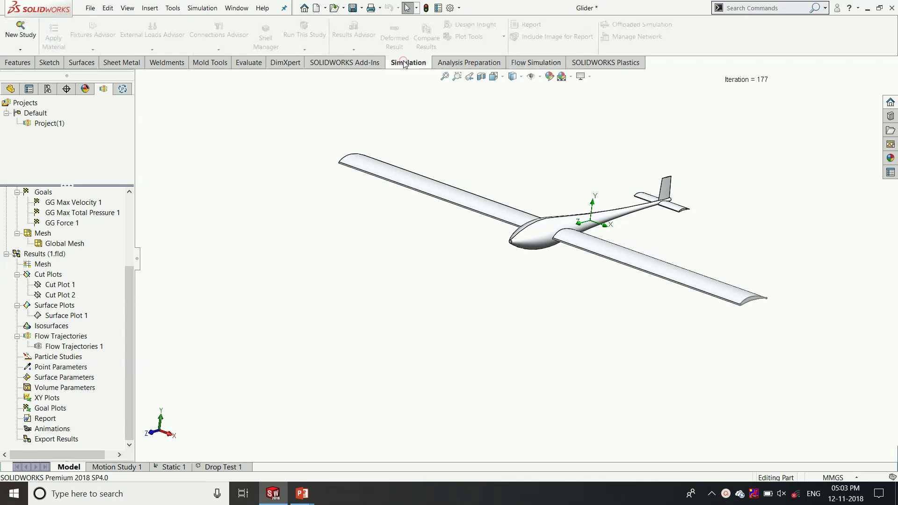
pyautogui.click(29, 38)
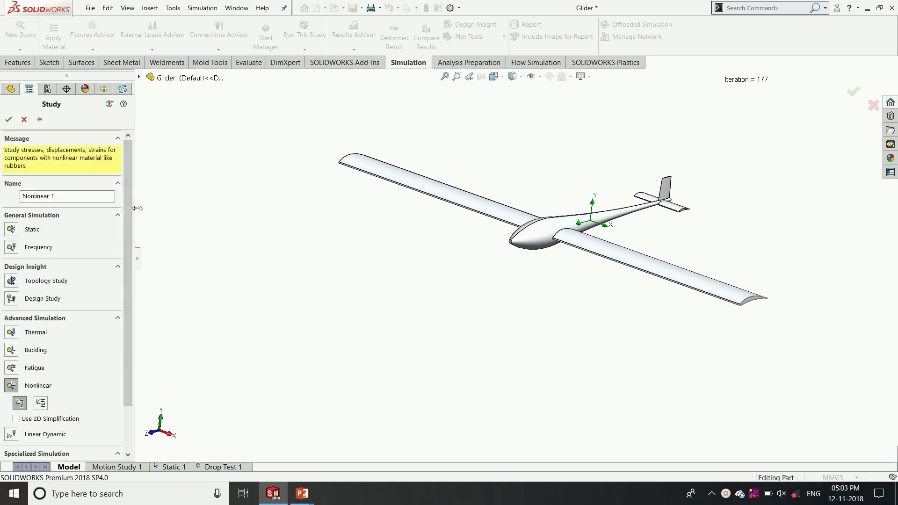
pyautogui.moveTo(136, 209); pyautogui.dragTo(155, 207)
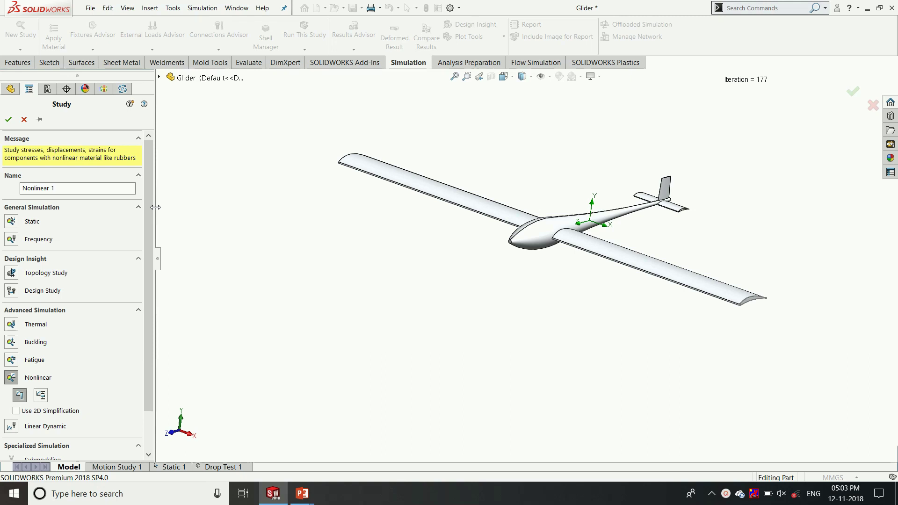
pyautogui.click(24, 120)
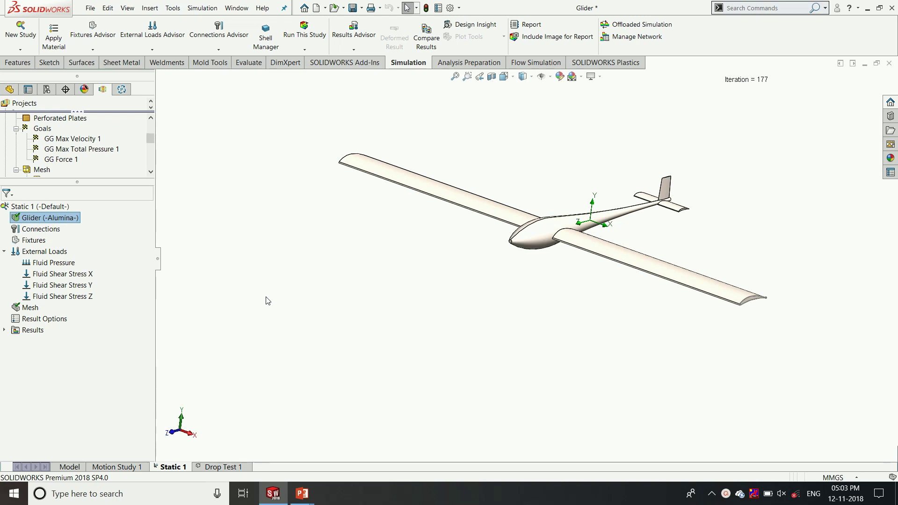
# - Check the External Loads options in Static 1 without adding any load
pyautogui.rightClick(54, 252)
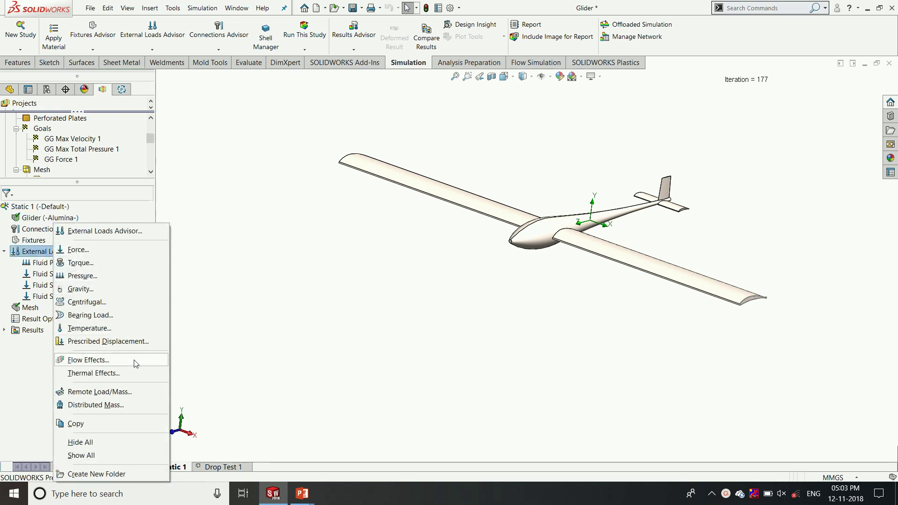
pyautogui.click(221, 300)
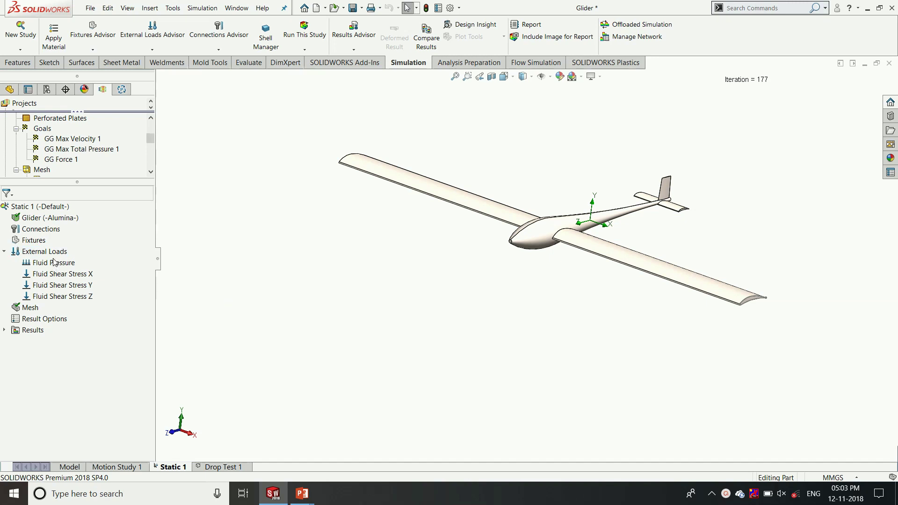
# - Expand Static 1 Results and show the Stress1 (-vonMises-) plot on the glider
pyautogui.click(5, 329)
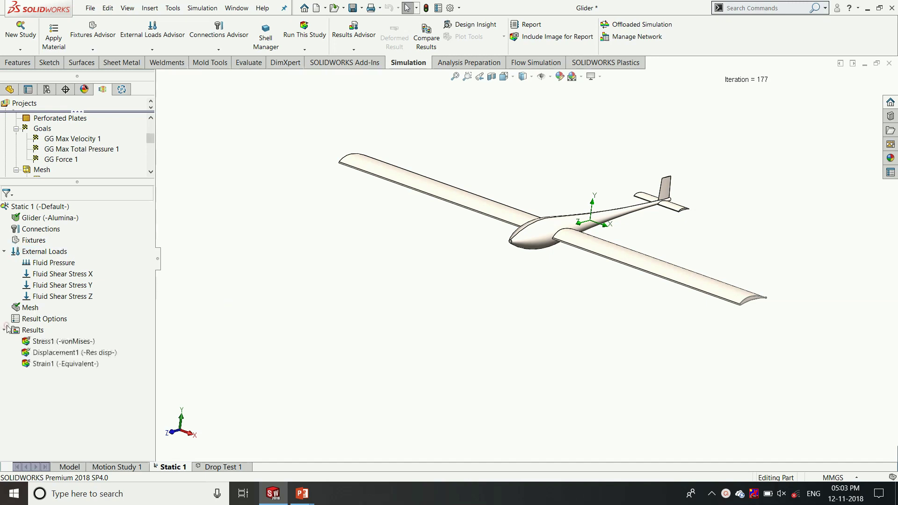
pyautogui.doubleClick(75, 342)
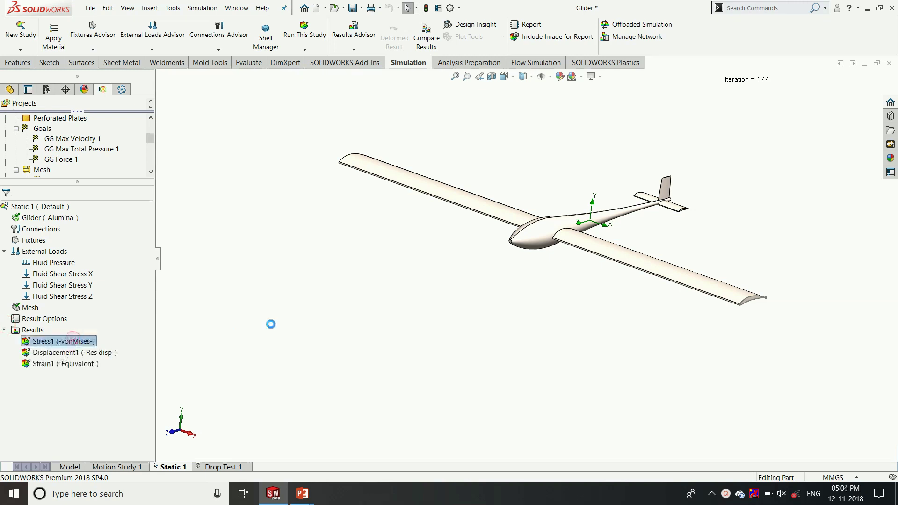